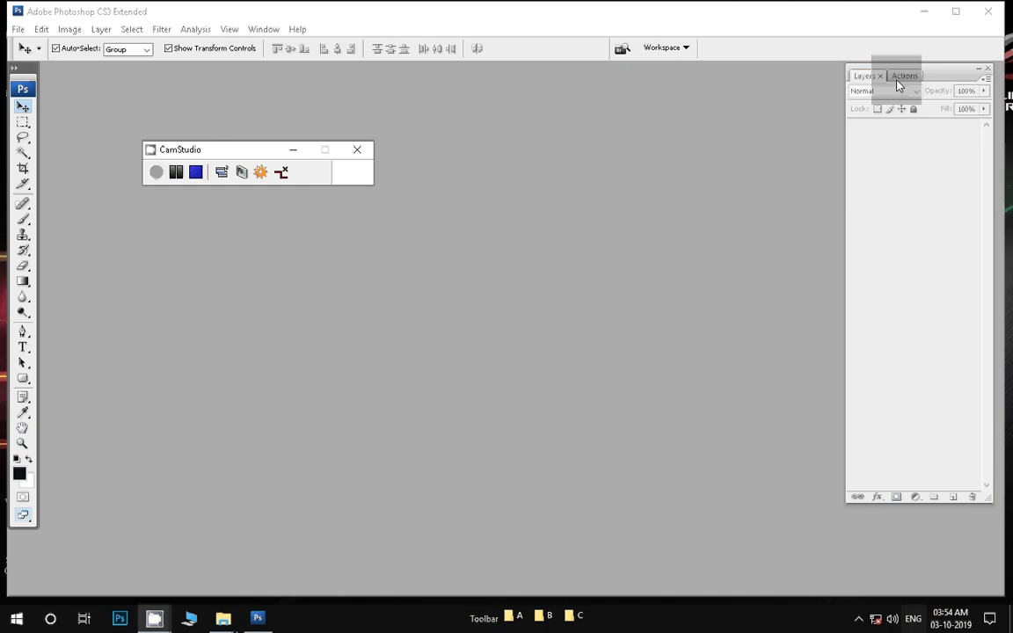
- Run the PAGE 7 action from the Actions panel, continuing past the '8 Horizontal Photos' prompt
click(901, 78)
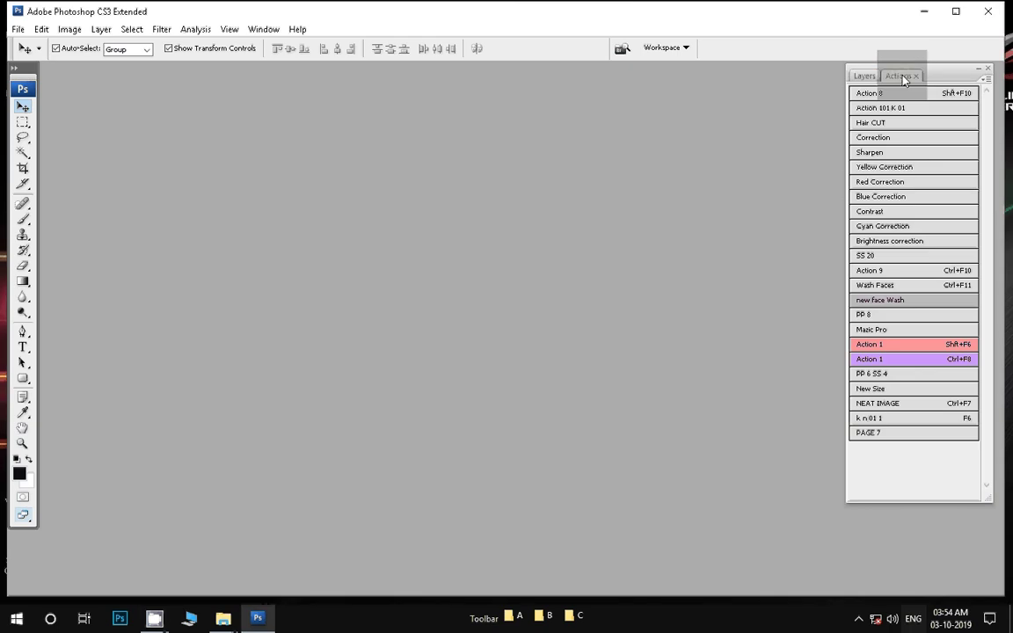
click(885, 435)
click(442, 237)
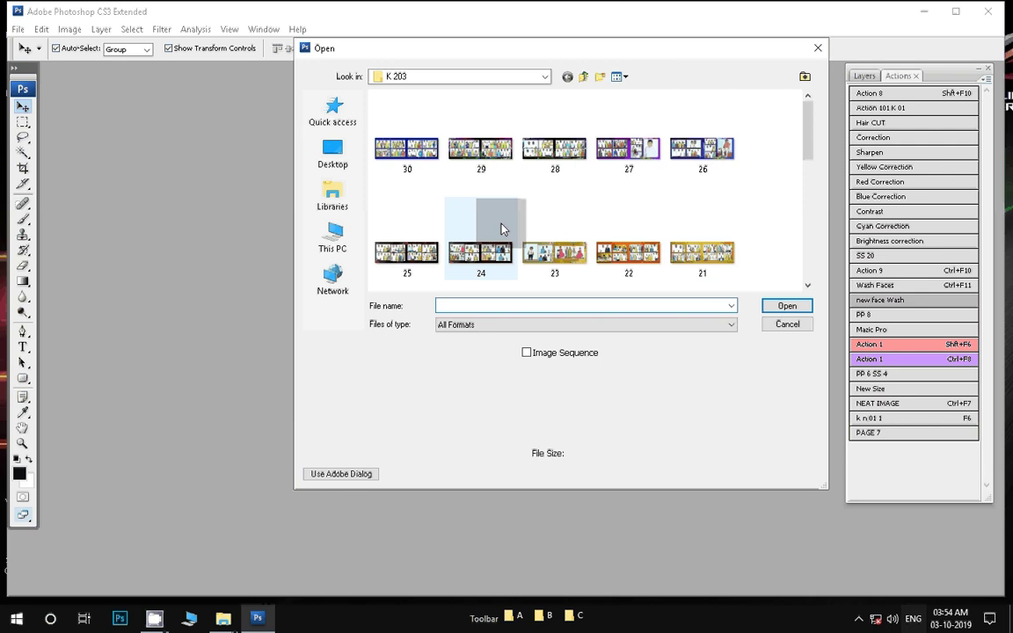
drag(501, 230, 222, 623)
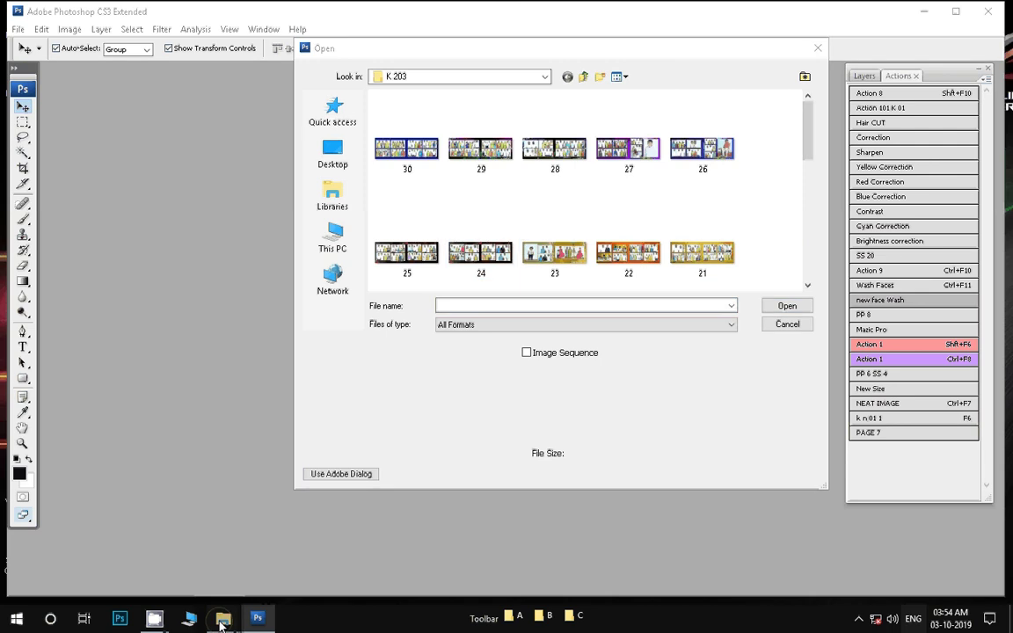
mouse_move(223, 619)
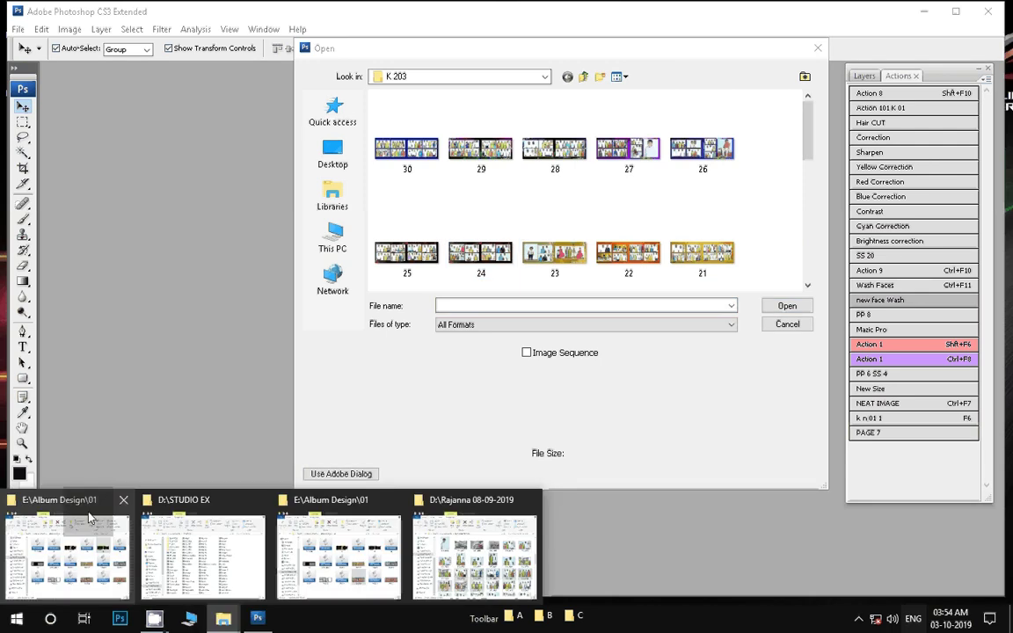
mouse_move(456, 508)
mouse_down()
mouse_move(598, 202)
mouse_move(464, 120)
mouse_move(446, 199)
mouse_move(497, 475)
mouse_move(673, 378)
mouse_up()
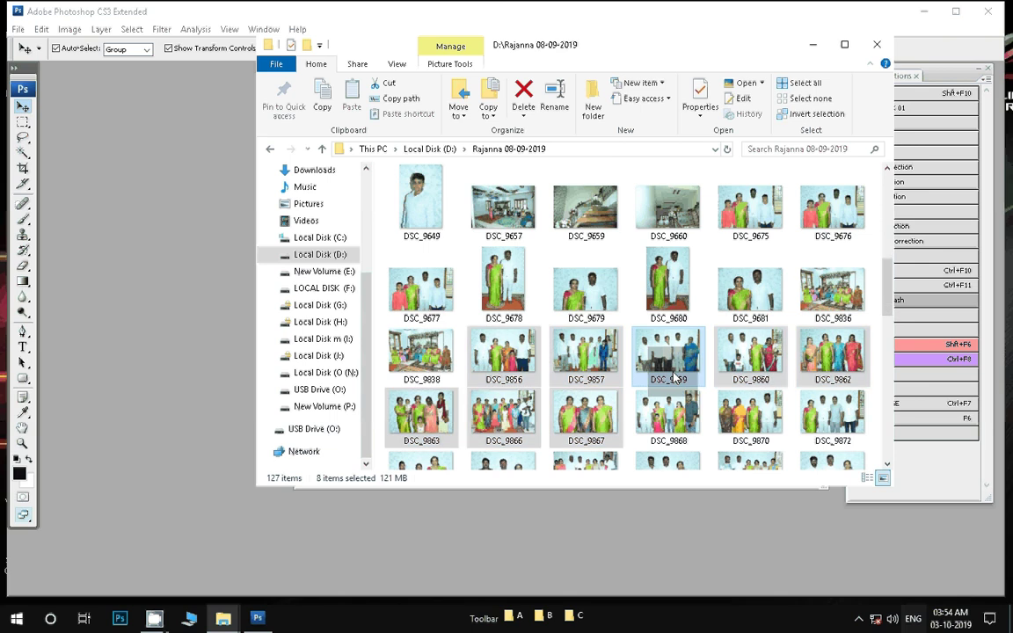
click(209, 12)
key(ctrl+o)
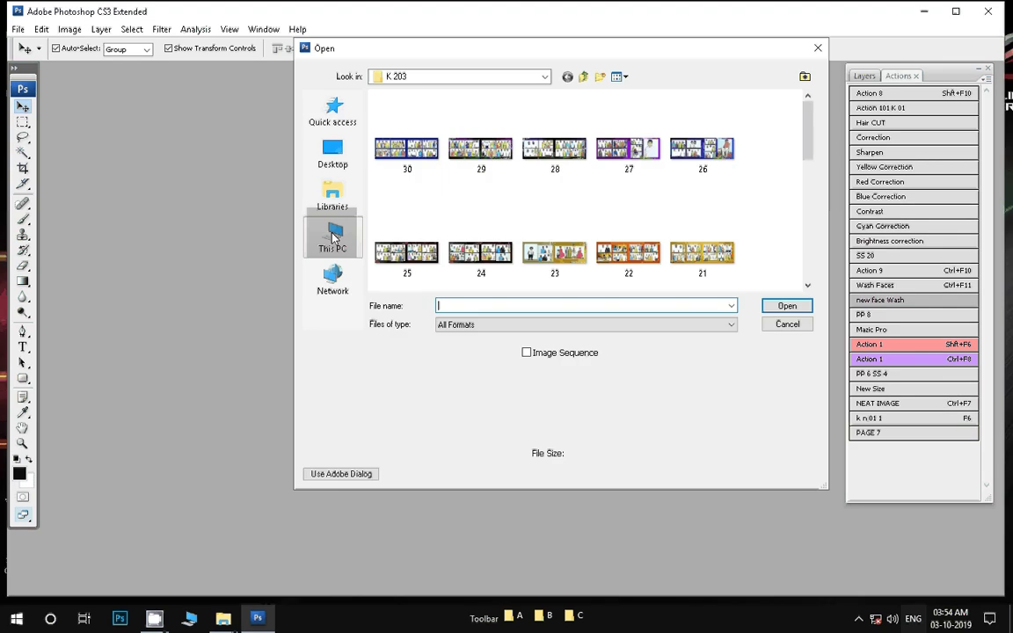
- Navigate to the dated wedding photo folder on Local Disk (D:)
click(334, 235)
click(794, 305)
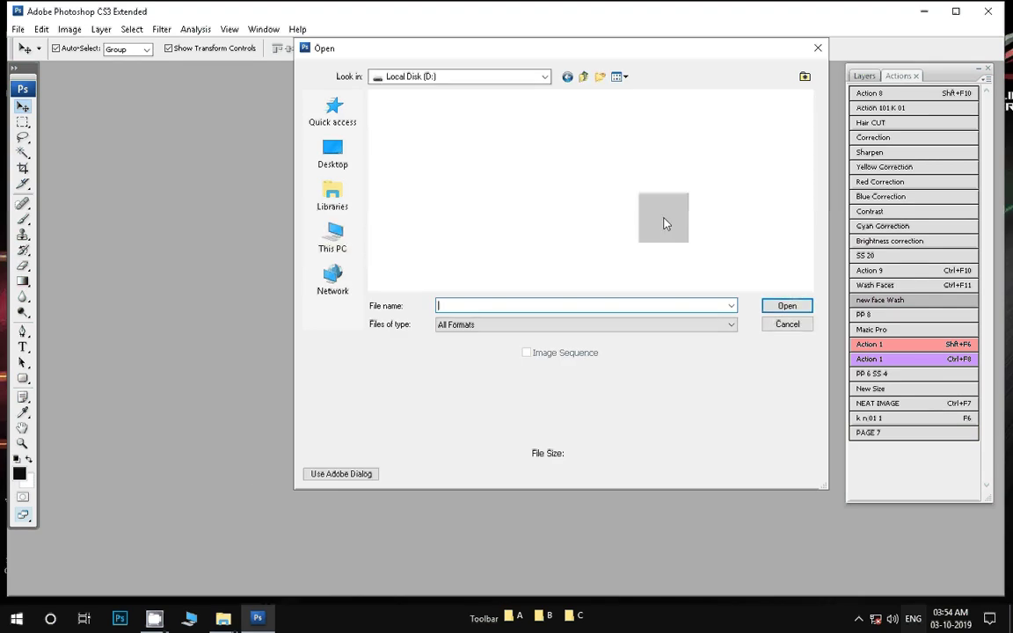
scroll(666, 223, down, 1)
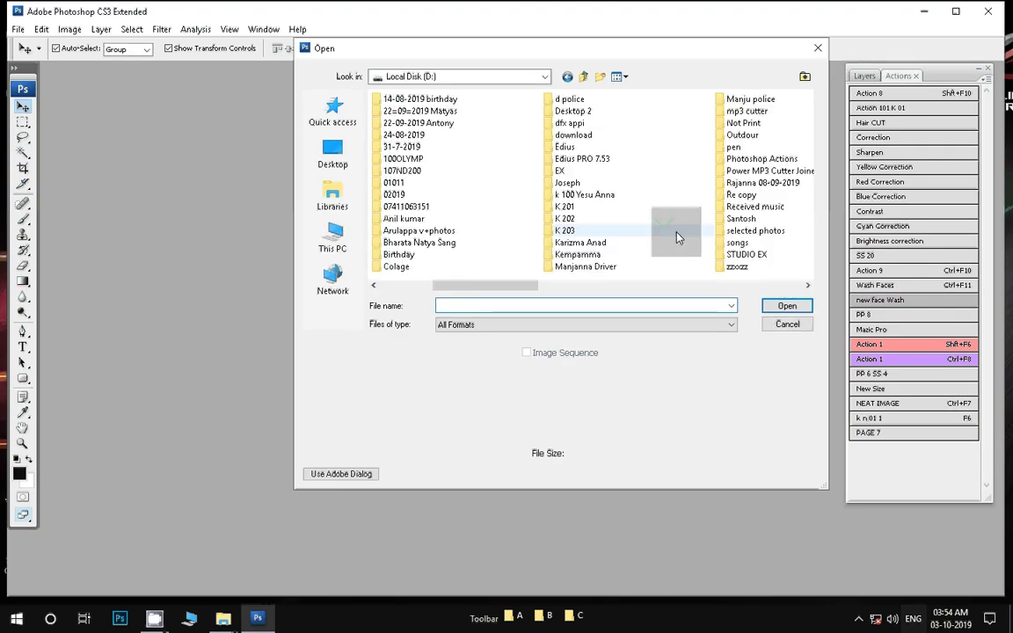
click(762, 182)
click(800, 314)
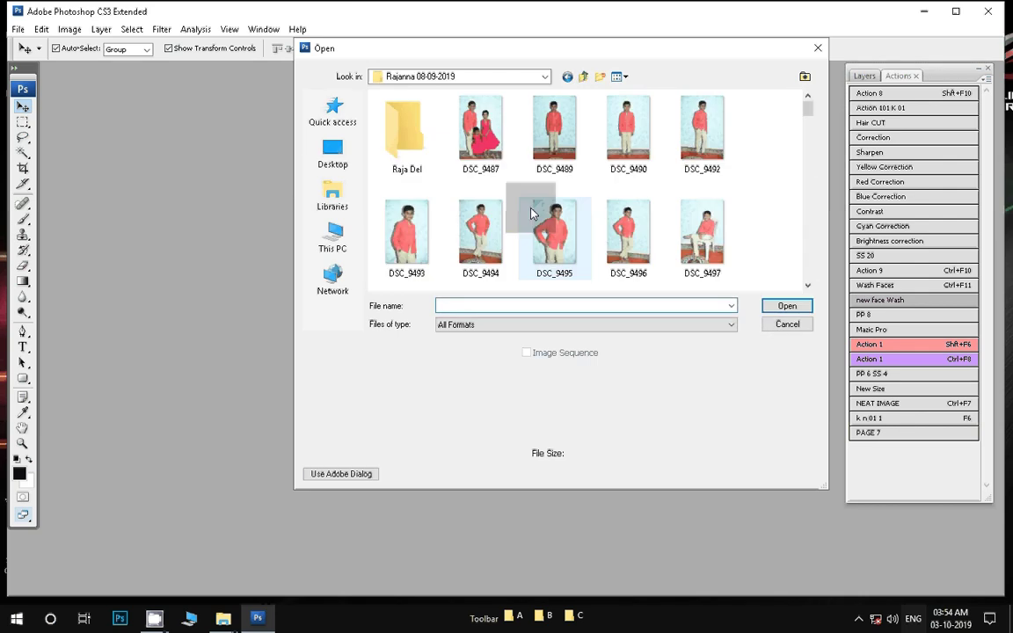
- Select group photos DSC_9868 through DSC_9883 and open all eight
scroll(531, 213, down, 5)
scroll(539, 216, down, 5)
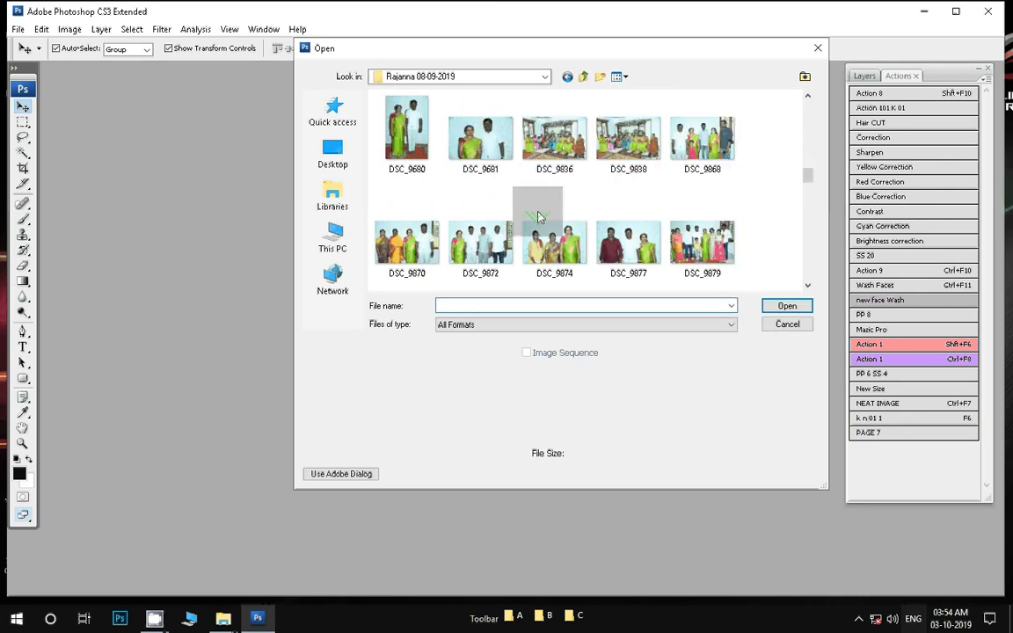
click(718, 154)
mouse_move(718, 154)
mouse_down()
mouse_move(399, 252)
mouse_move(715, 248)
mouse_move(809, 290)
mouse_move(491, 281)
mouse_move(519, 297)
mouse_move(429, 304)
mouse_move(810, 291)
mouse_move(770, 314)
mouse_move(787, 309)
mouse_up()
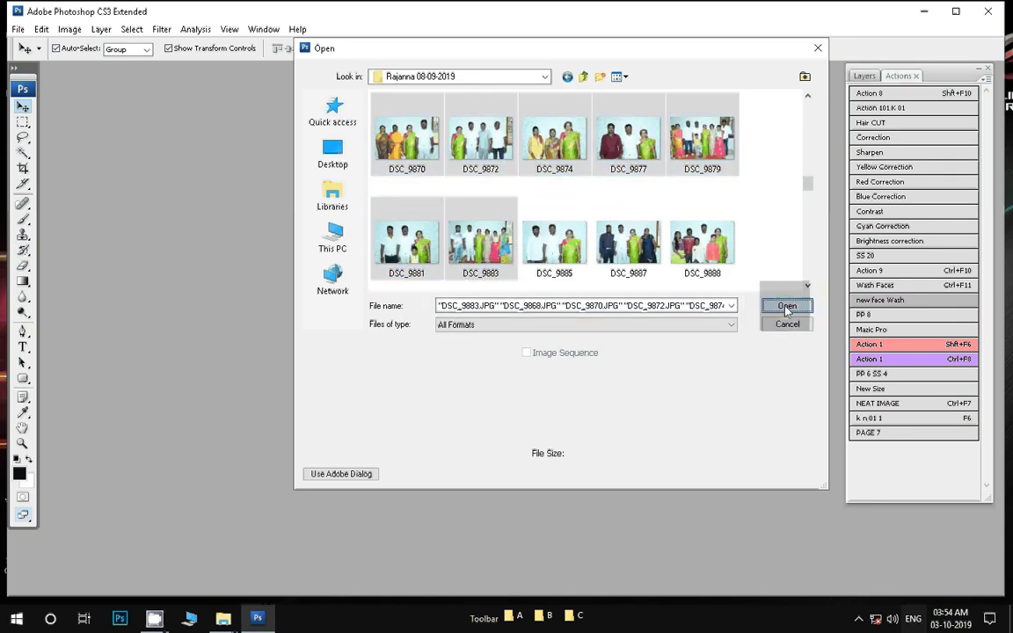
click(787, 307)
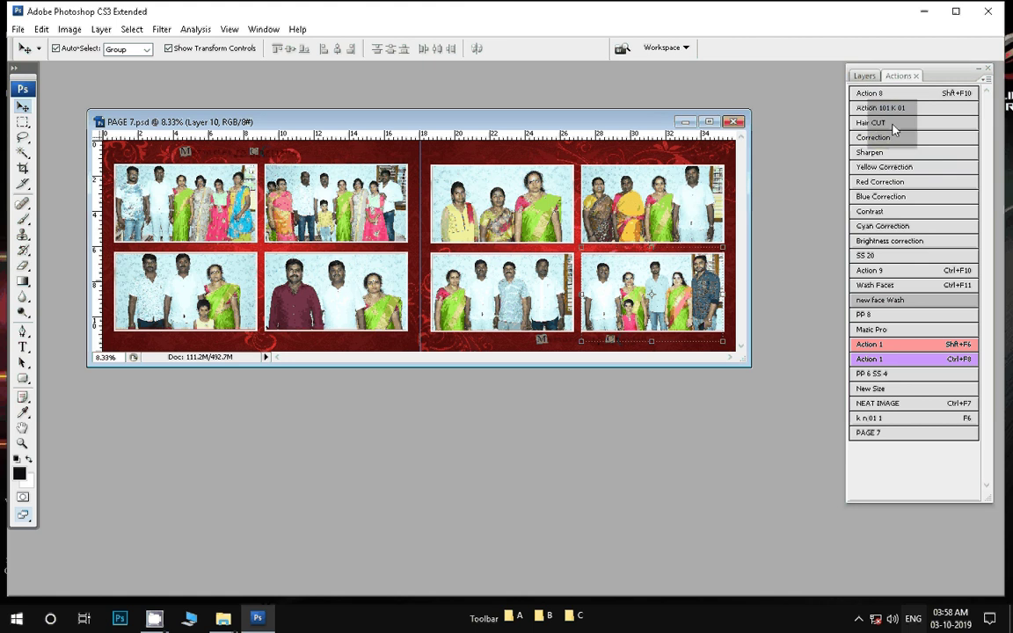
- Select each spread photo's layer and apply the Correction action to the lower-left photo
click(655, 230)
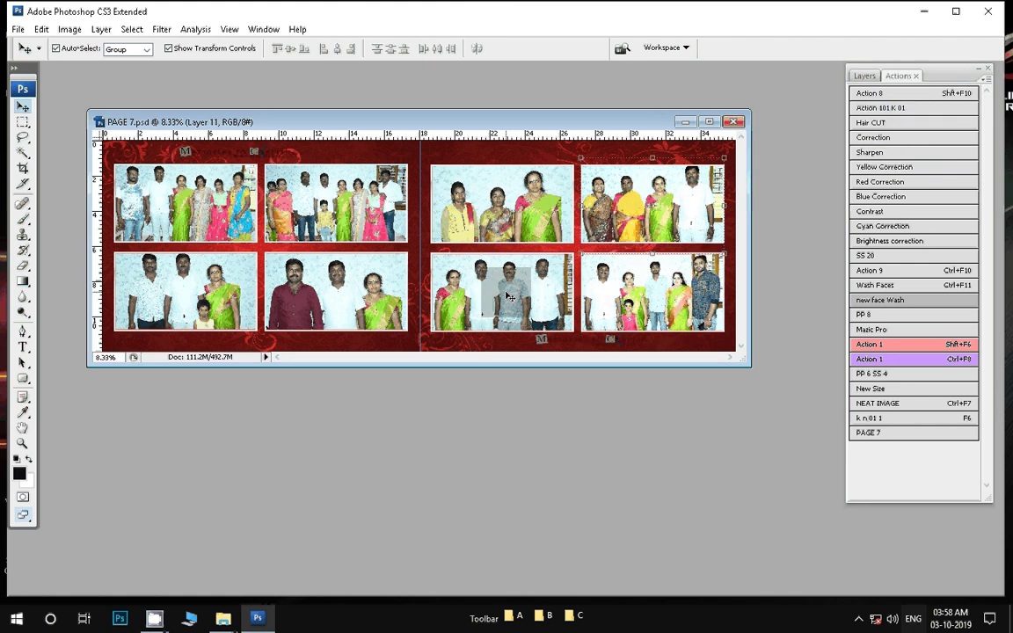
click(473, 217)
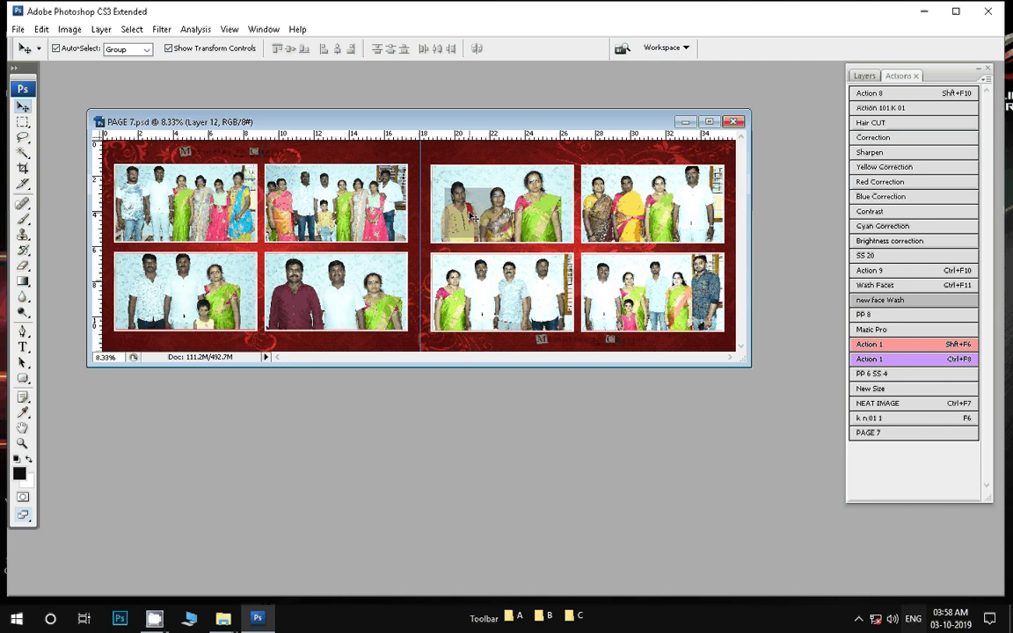
click(472, 216)
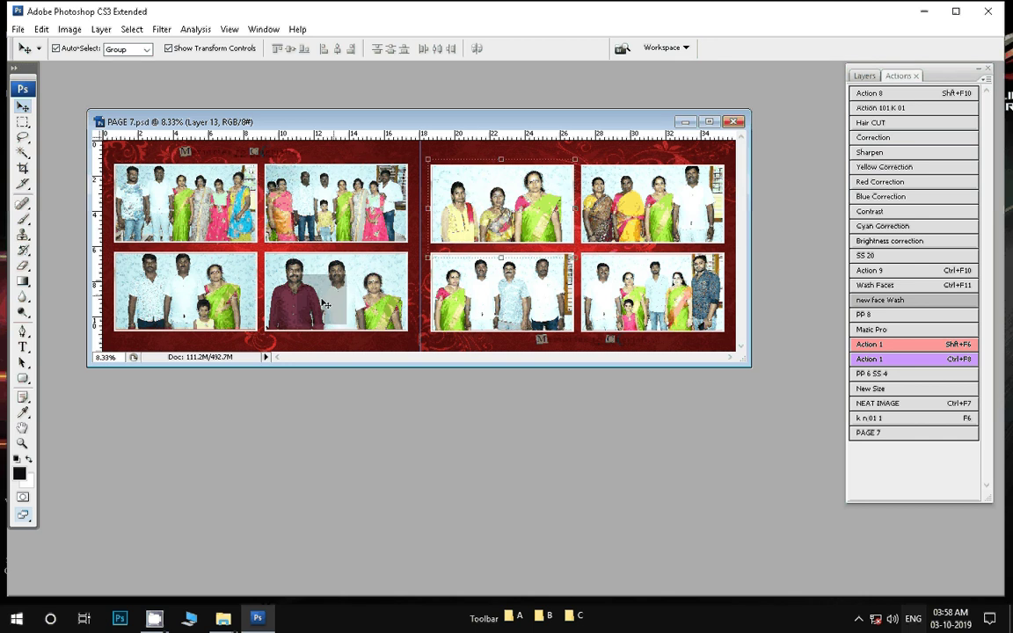
click(325, 304)
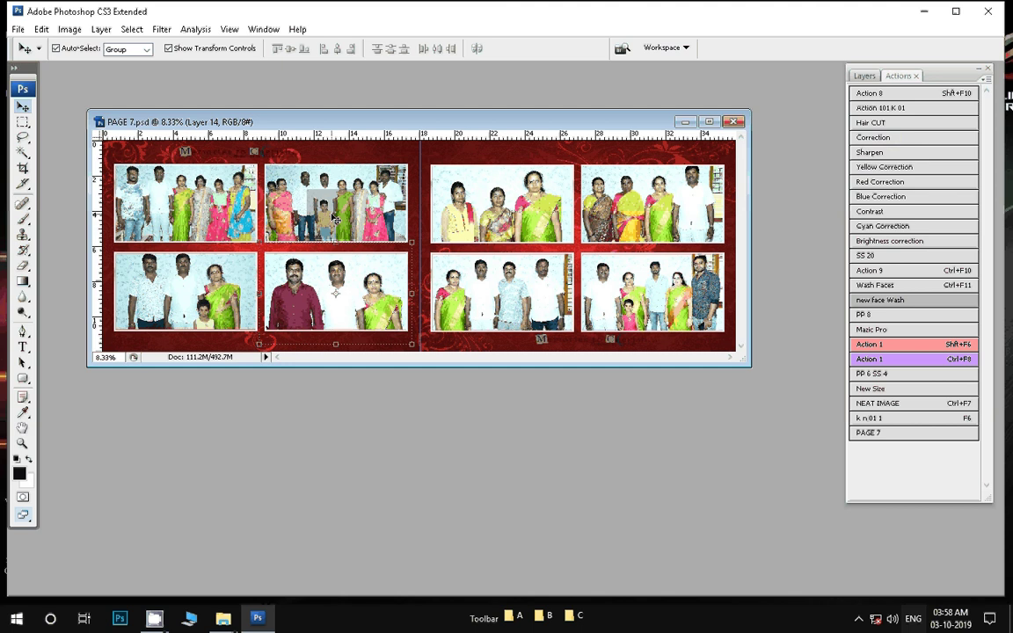
click(900, 141)
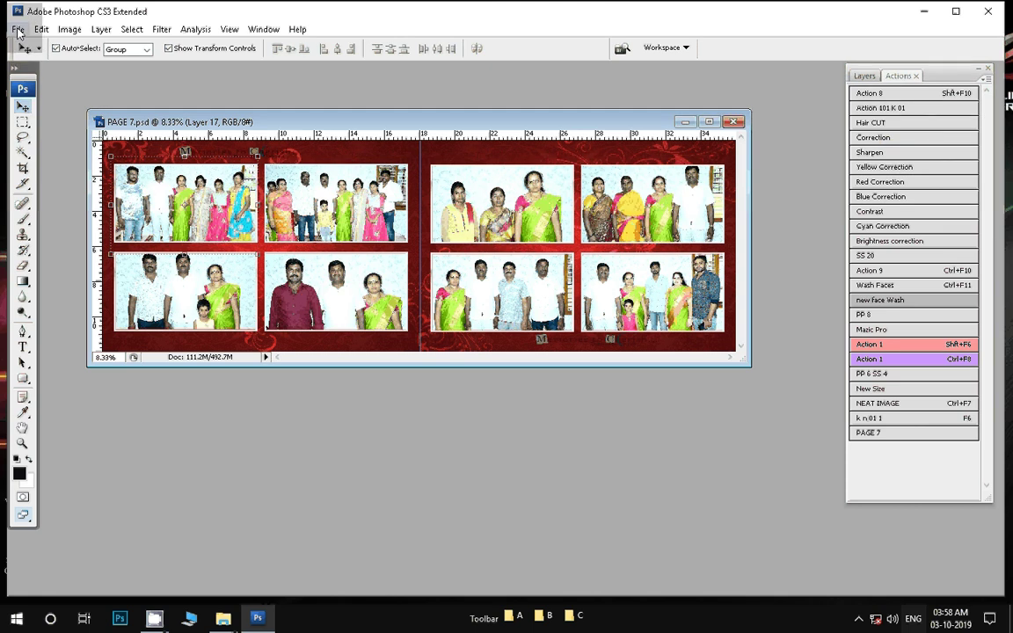
- Bring up Save As with Shift+Ctrl+S and browse to This PC
click(17, 30)
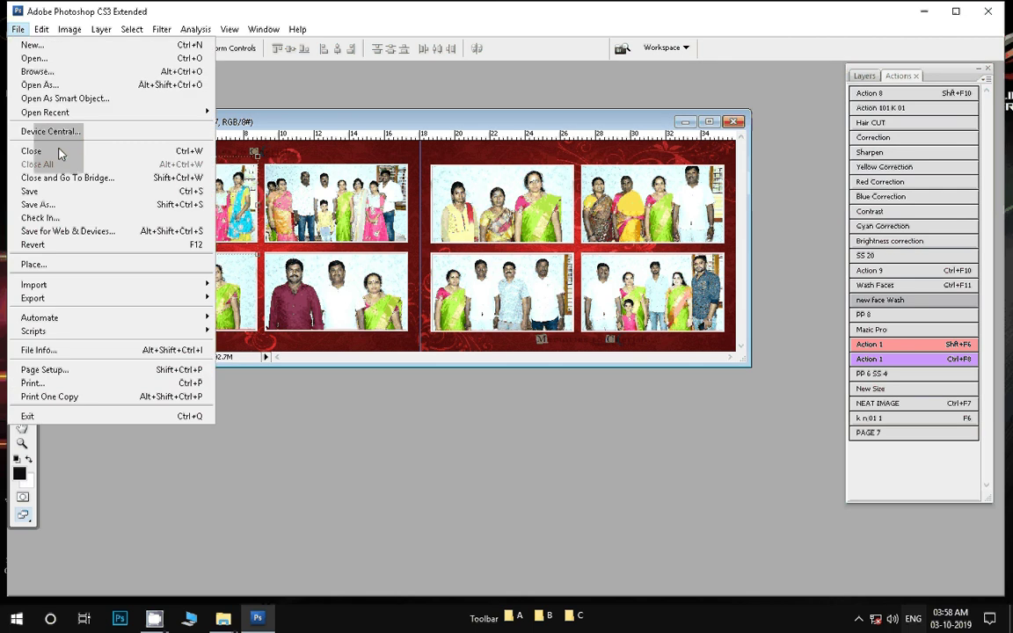
click(442, 201)
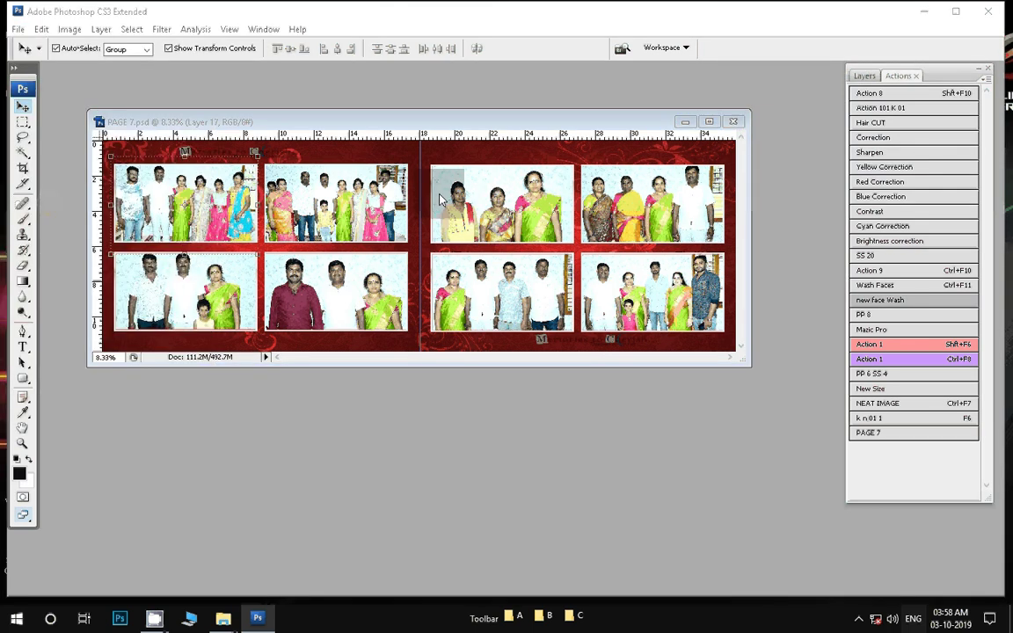
key(ctrl+shift+s)
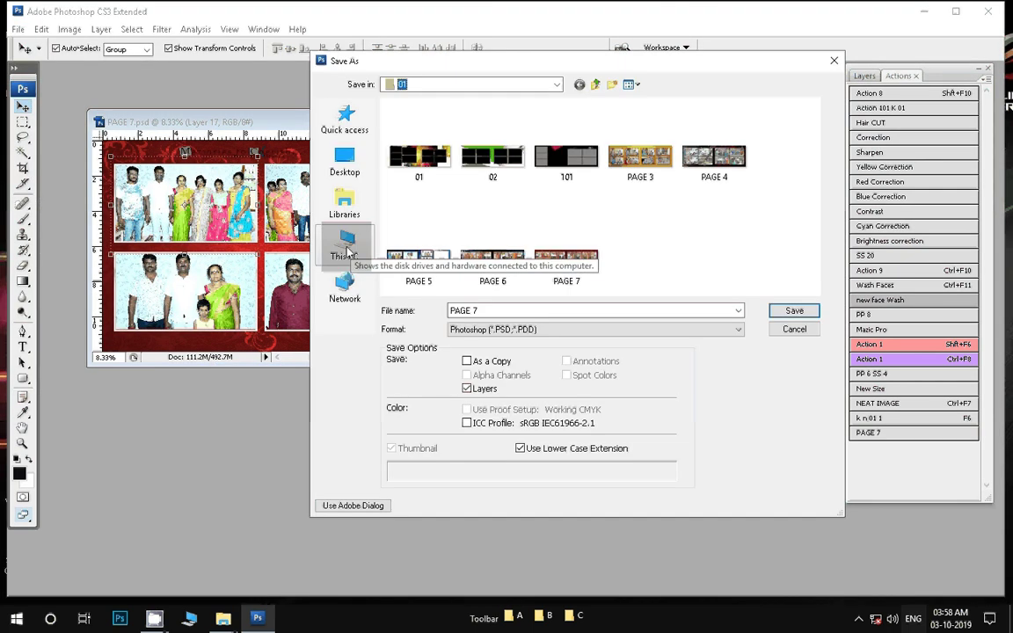
click(348, 251)
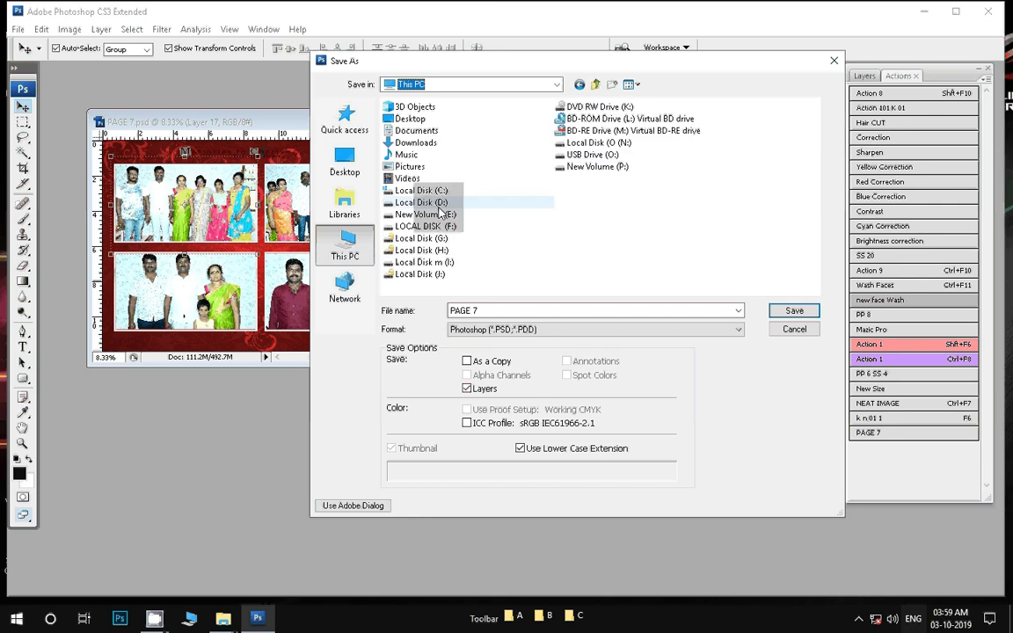
- Open Local Disk (D:) and the K 203 folder as the save location
double_click(439, 205)
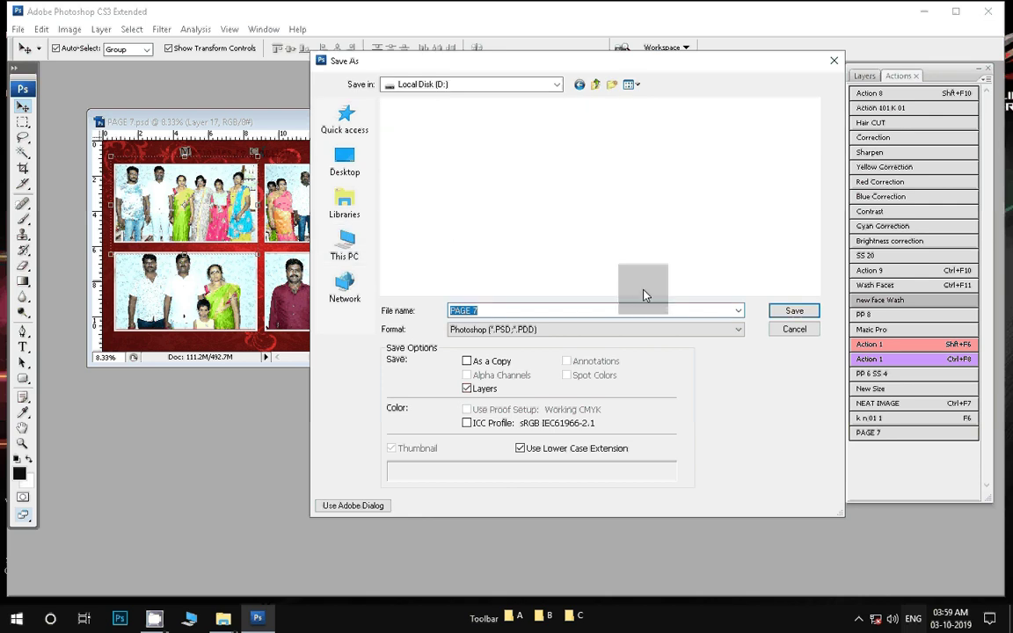
mouse_move(701, 225)
mouse_down()
mouse_move(439, 252)
mouse_move(787, 314)
mouse_up()
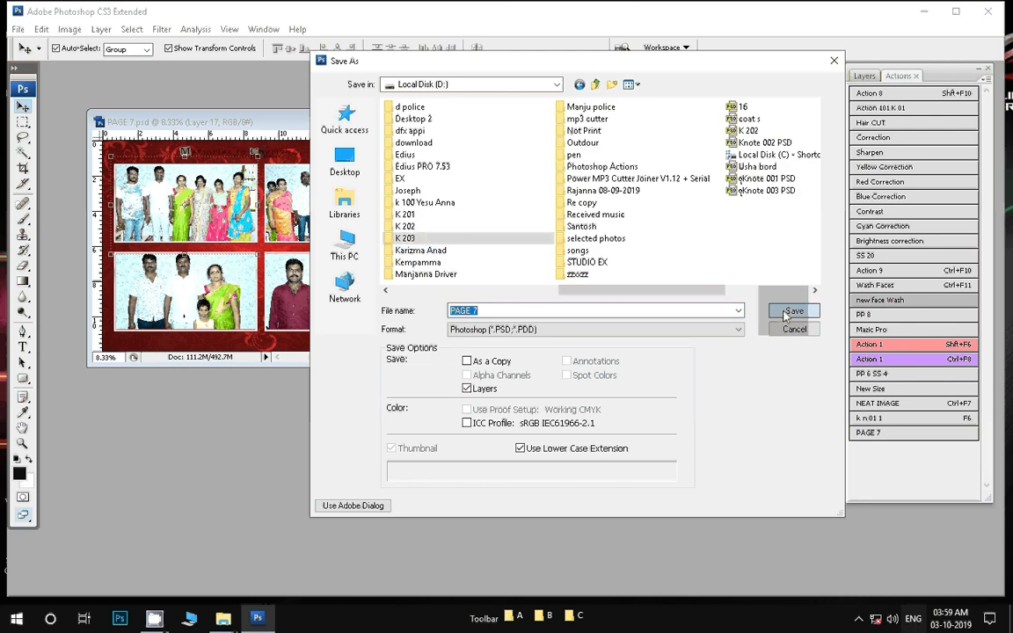
click(787, 315)
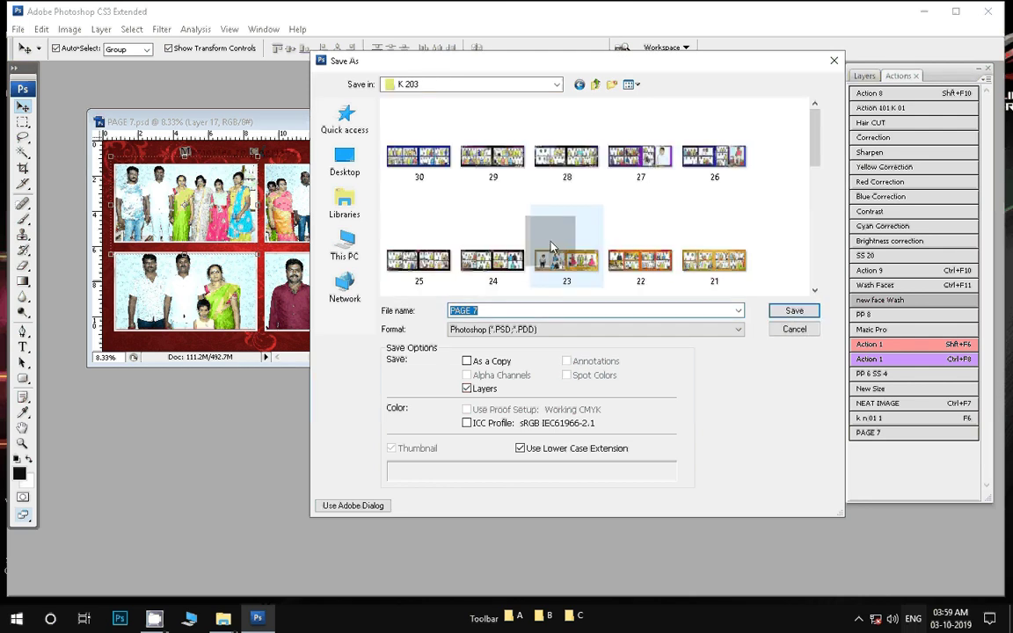
mouse_move(552, 247)
mouse_down()
mouse_move(781, 202)
mouse_move(512, 312)
mouse_move(808, 315)
mouse_up()
- Save the spread as 31.psd, keeping Maximize Compatibility
text(31)
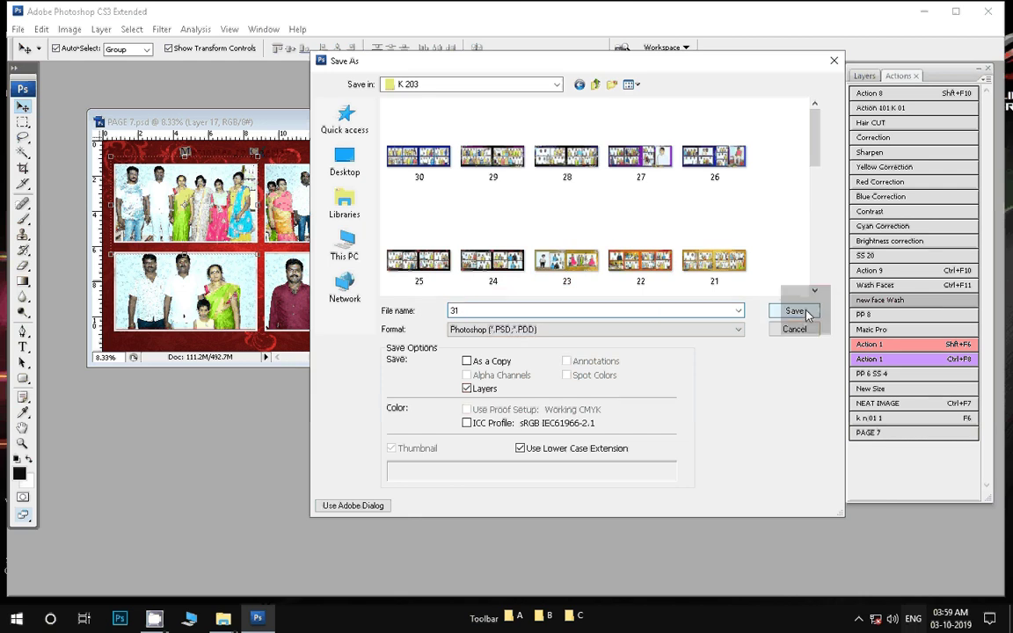
click(796, 313)
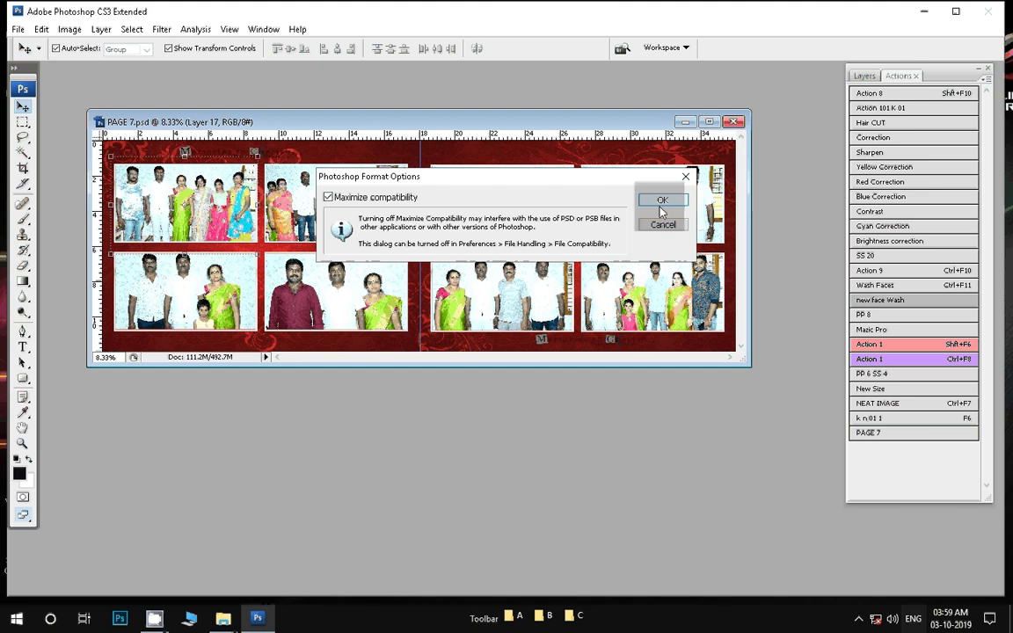
click(661, 207)
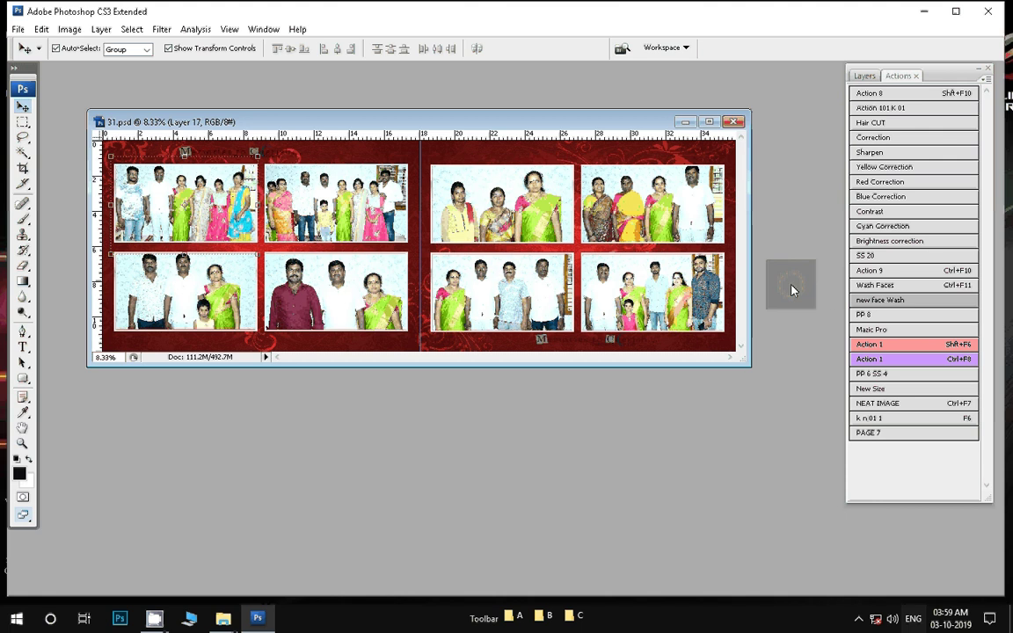
- Confirm file 31 appears in K 203 without opening it, then close the document
key(ctrl+o)
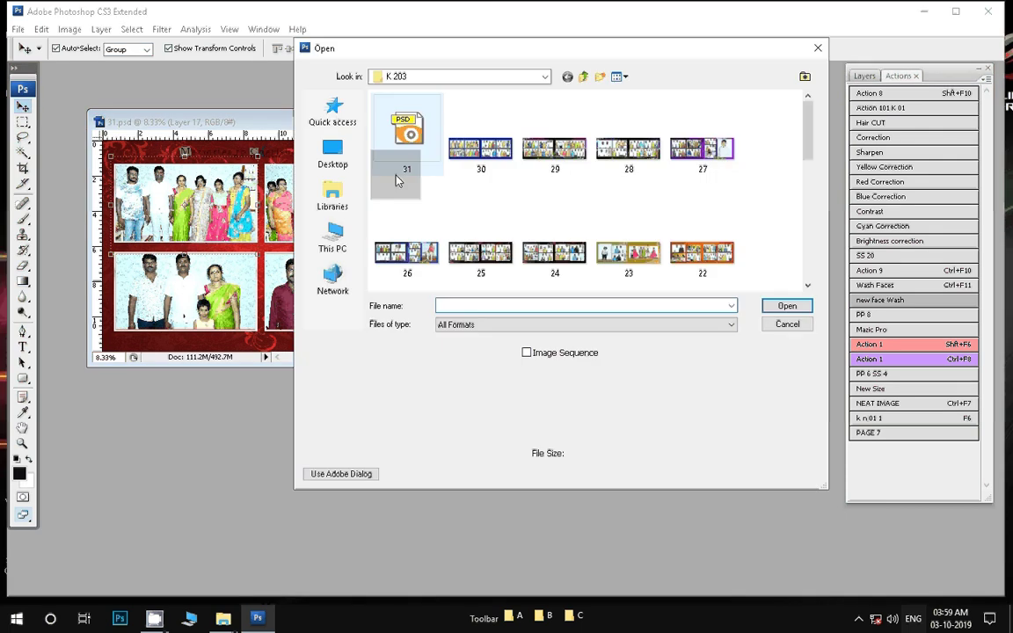
click(397, 180)
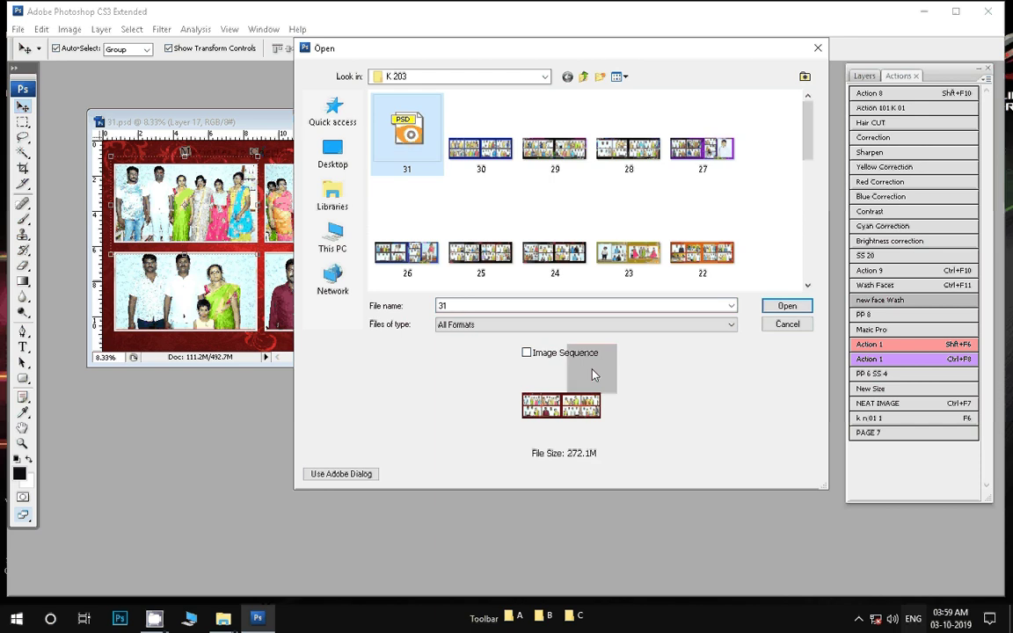
click(788, 324)
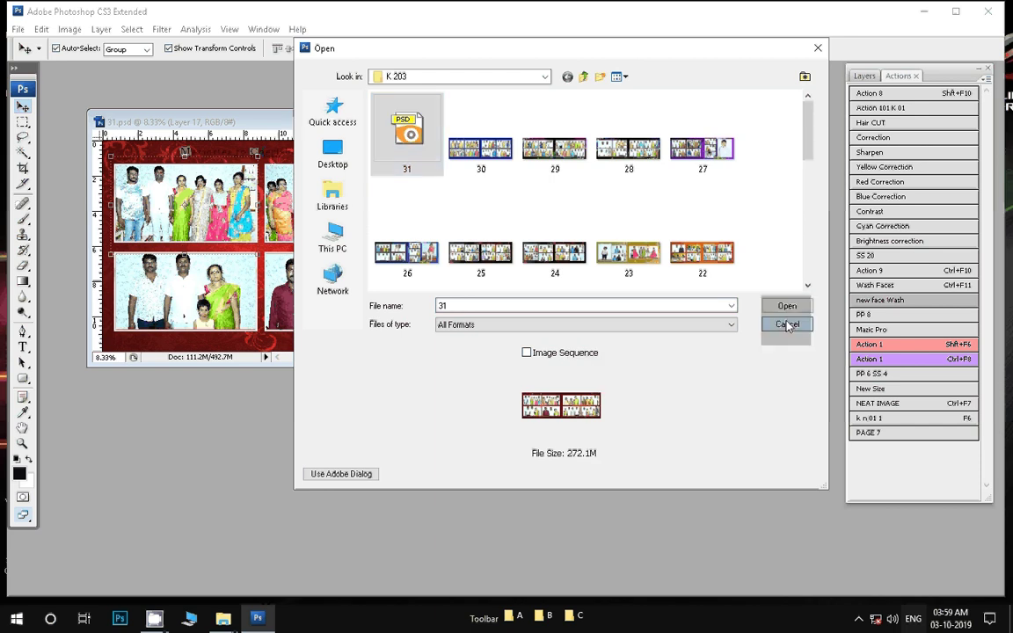
click(788, 325)
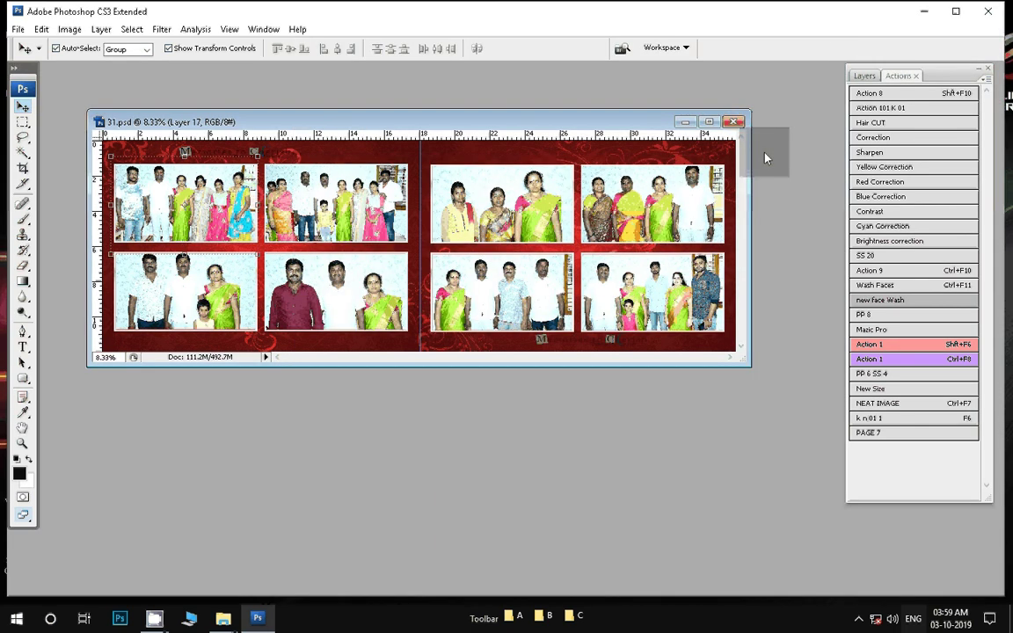
key(ctrl+w)
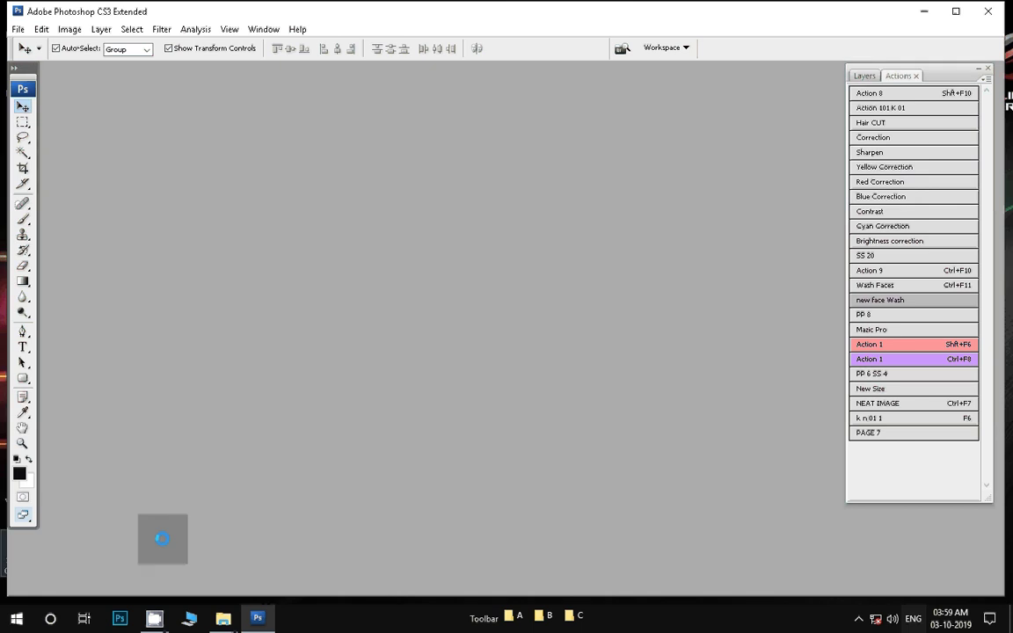
click(154, 620)
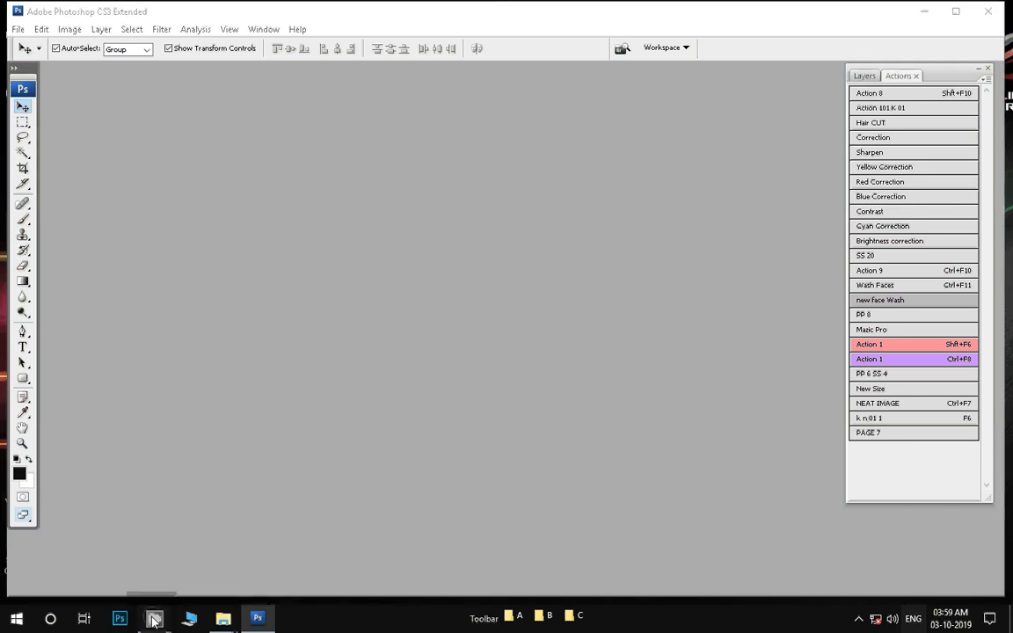